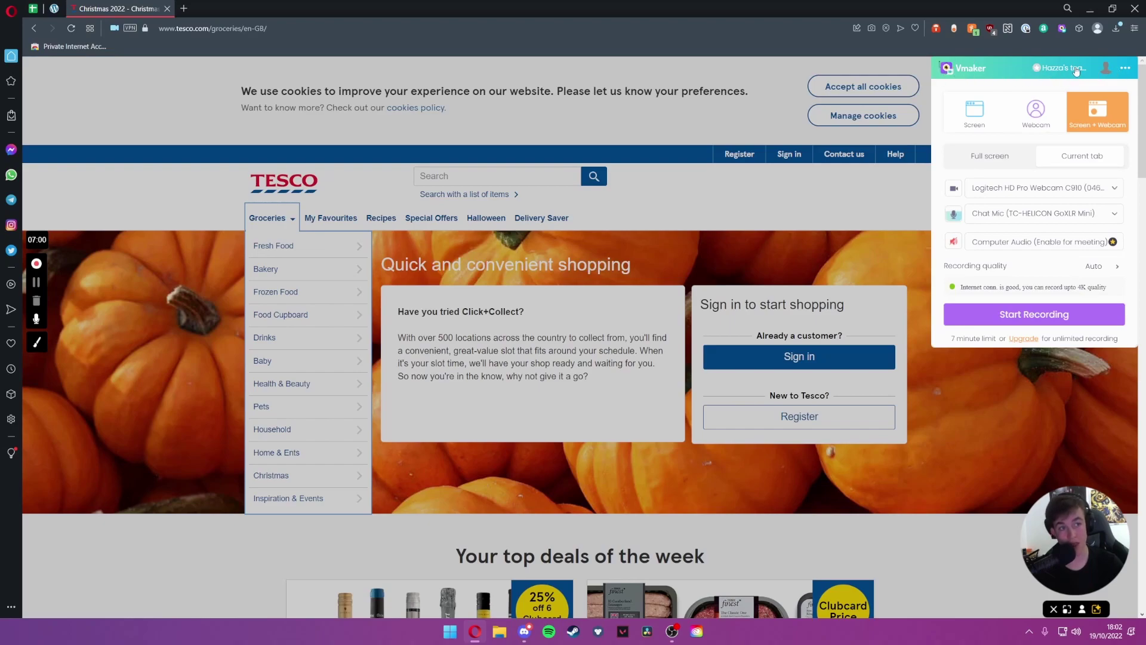
# Step: Set the recording quality to 720p in the recorder's preferences and return to the main recorder view
pyautogui.click(1125, 69)
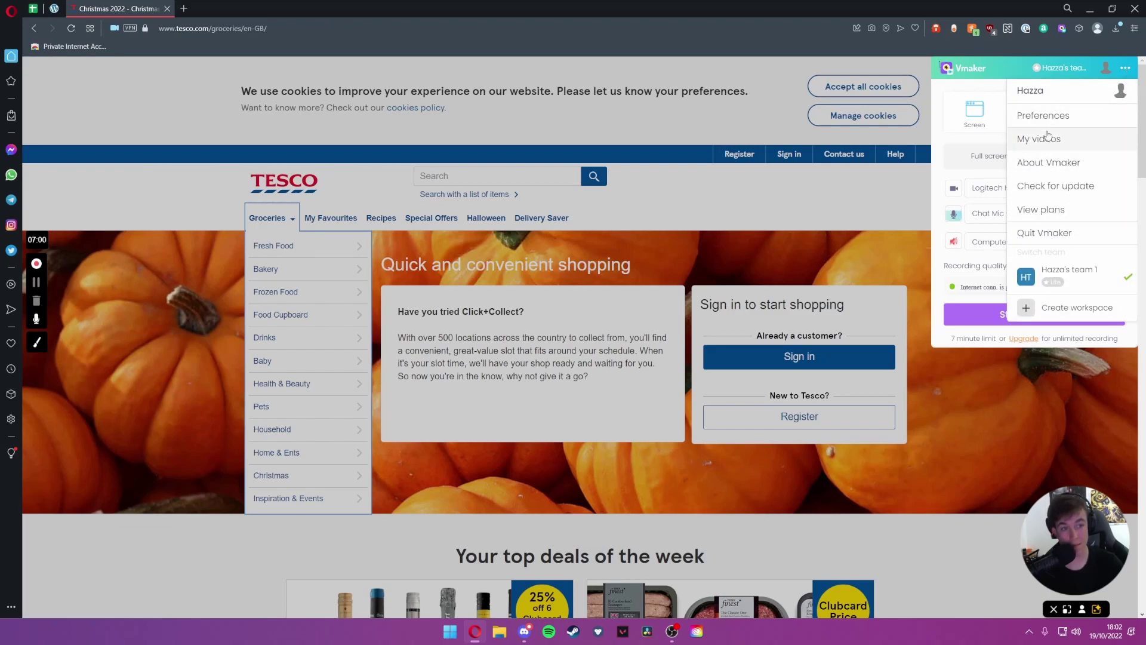
pyautogui.click(1126, 68)
pyautogui.click(1125, 68)
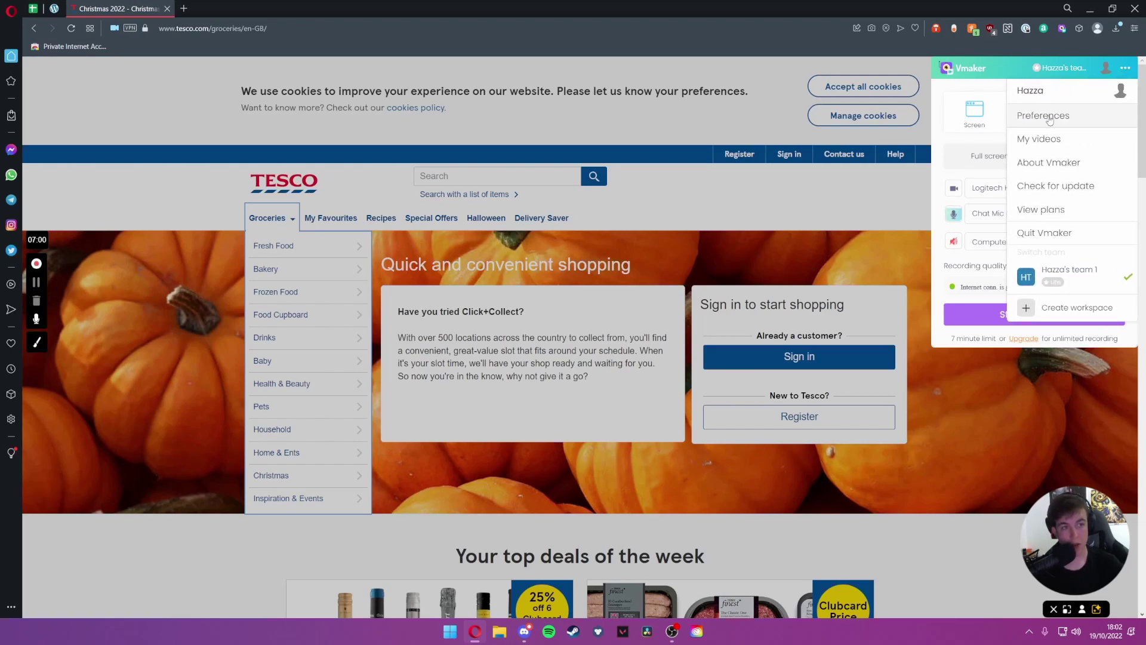
pyautogui.click(1050, 119)
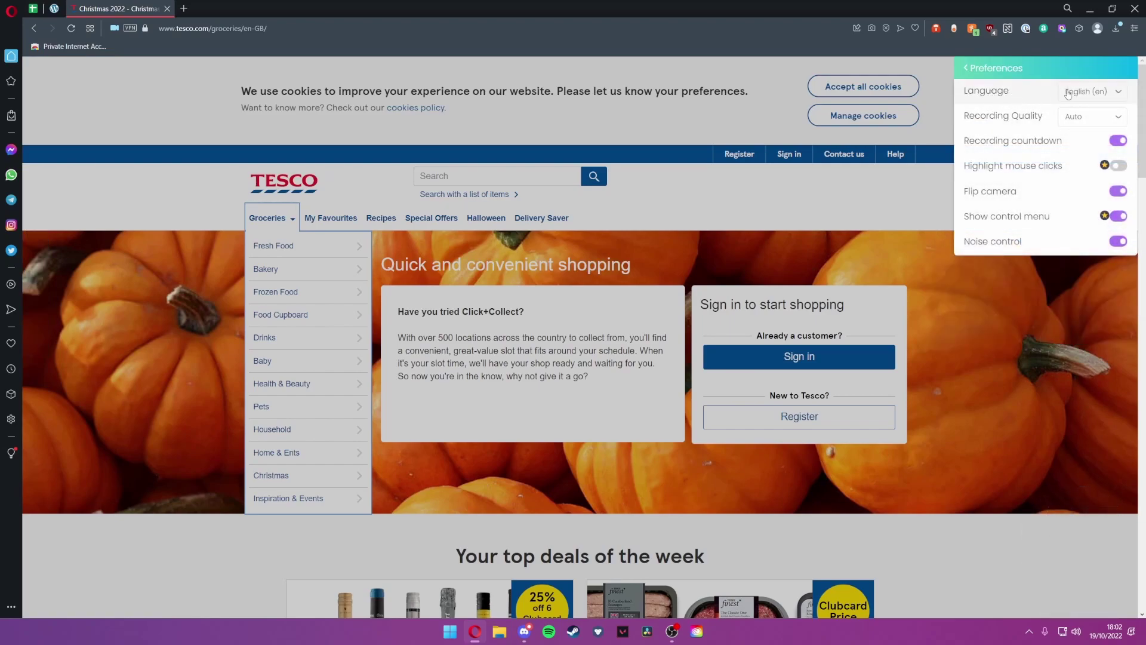
pyautogui.click(1061, 118)
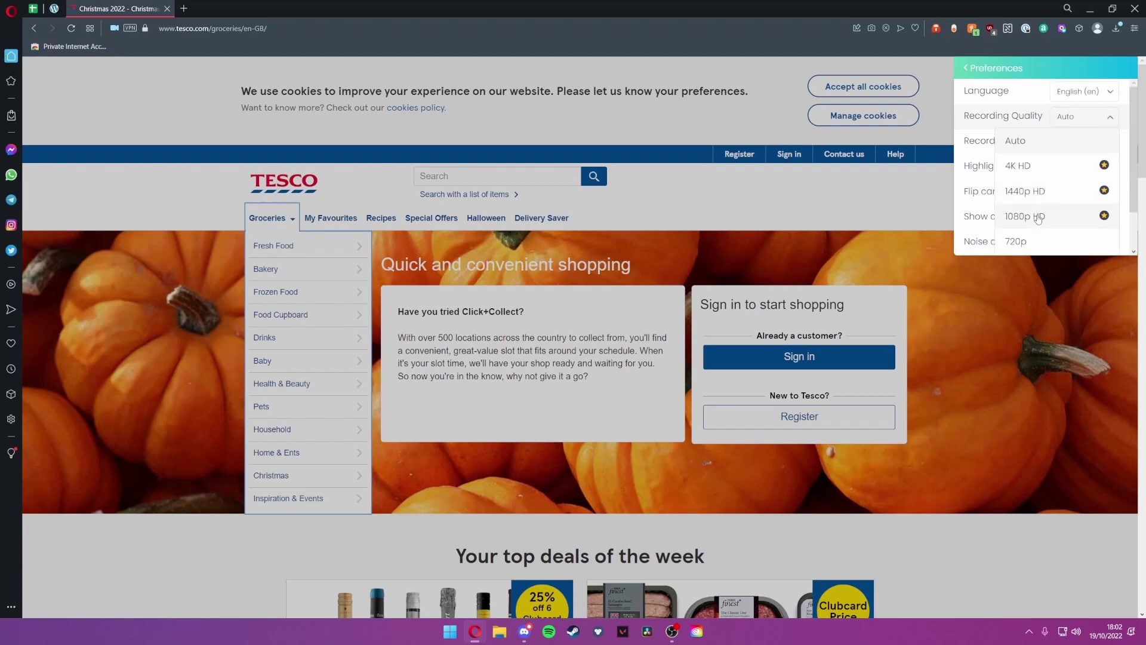
pyautogui.click(1023, 242)
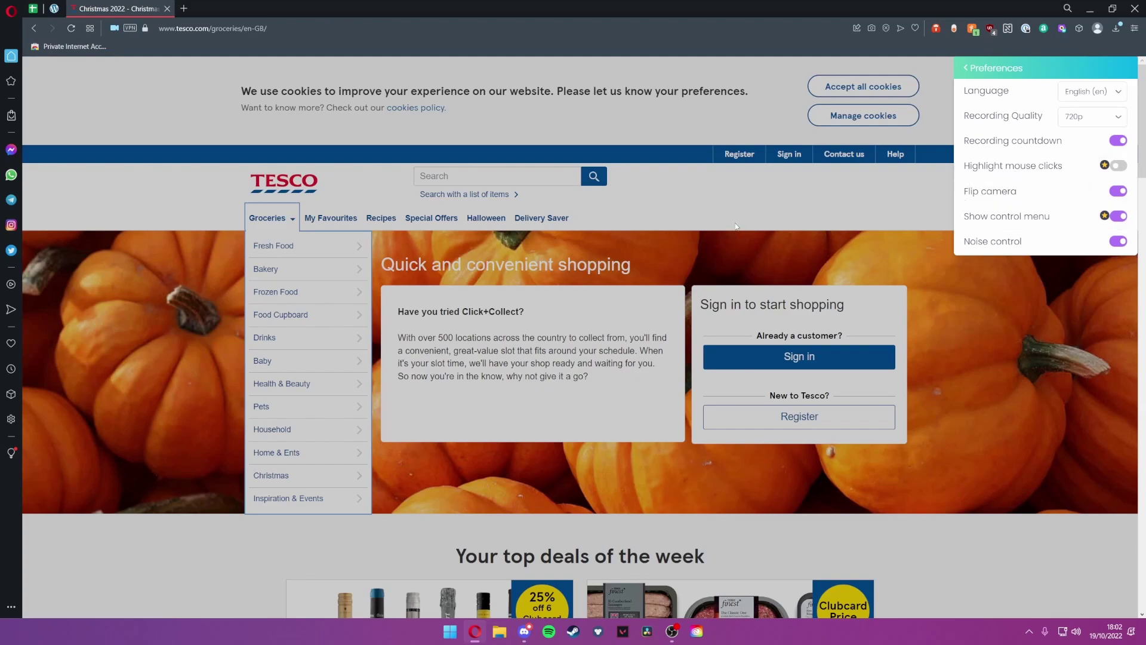
pyautogui.click(966, 68)
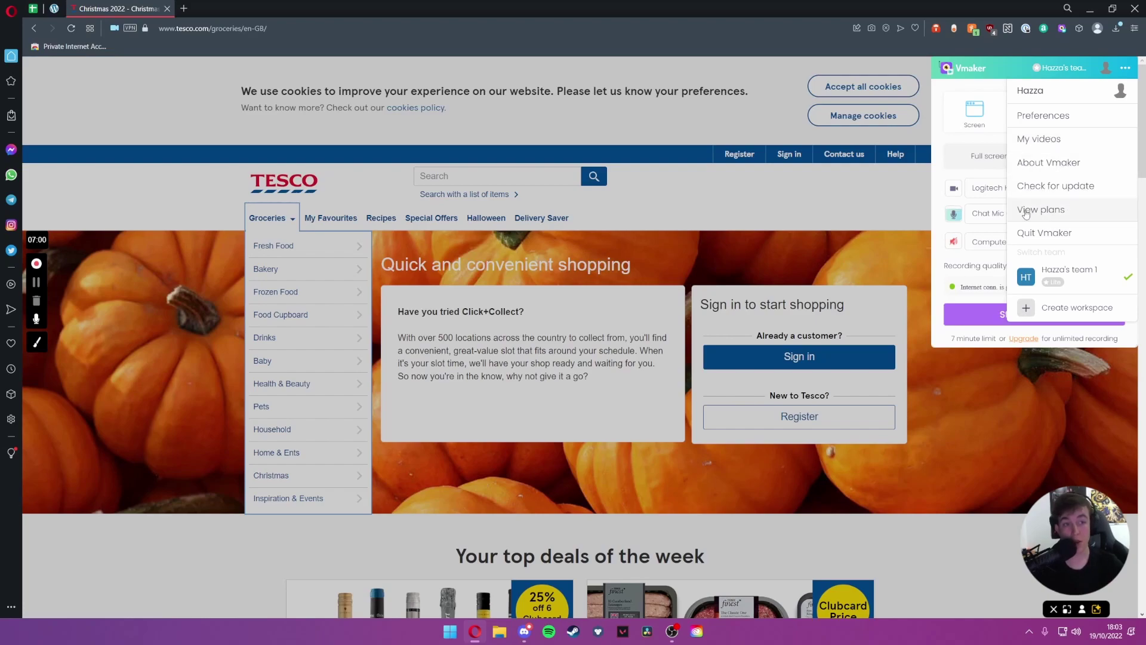
# Step: Open the My videos page and try to enable computer audio recording, dismissing the pricing plans
pyautogui.click(1044, 139)
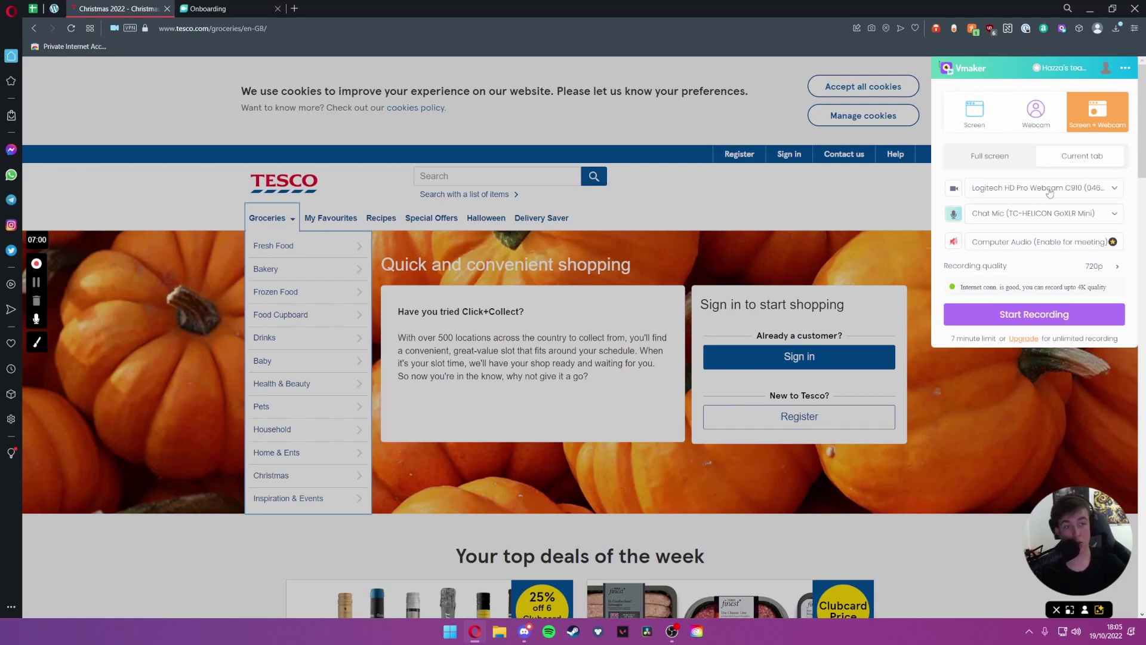
pyautogui.click(1002, 243)
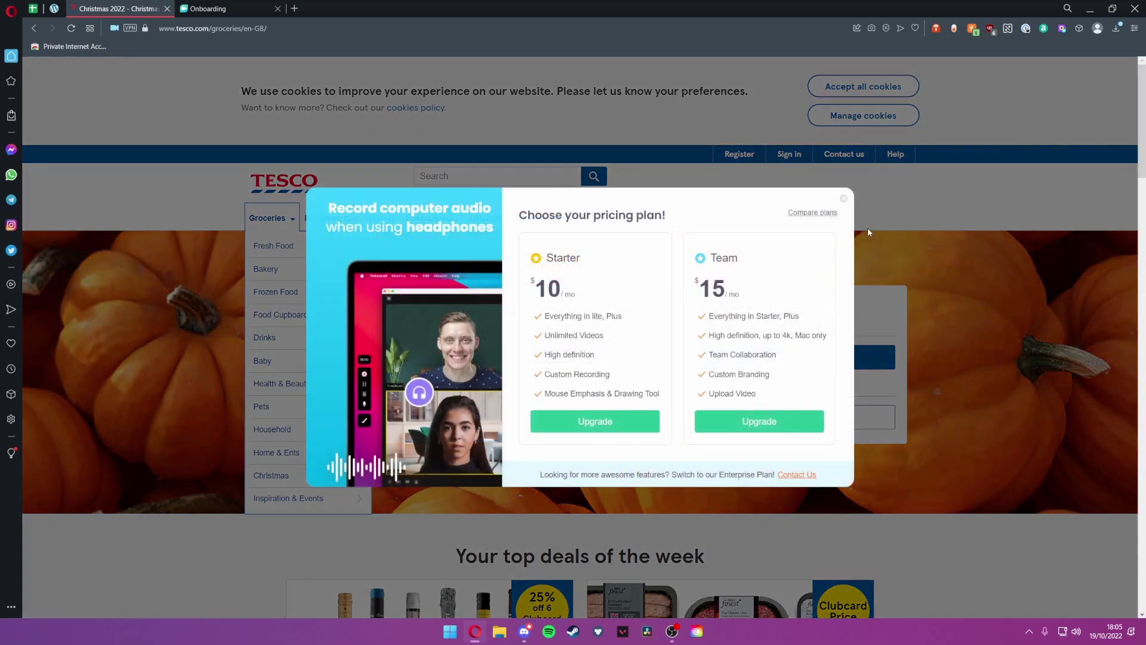
pyautogui.click(843, 199)
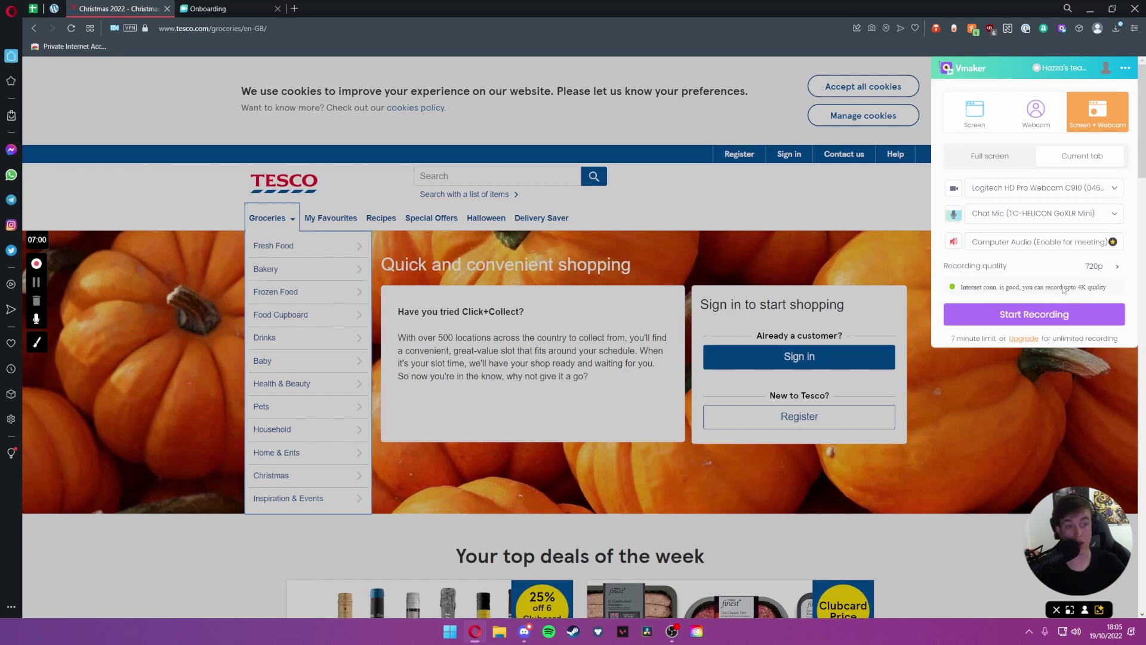
# Step: Switch to Webcam recording, turn the camera preview into a circle and place it enlarged over the page's lower-right corner
pyautogui.click(1034, 121)
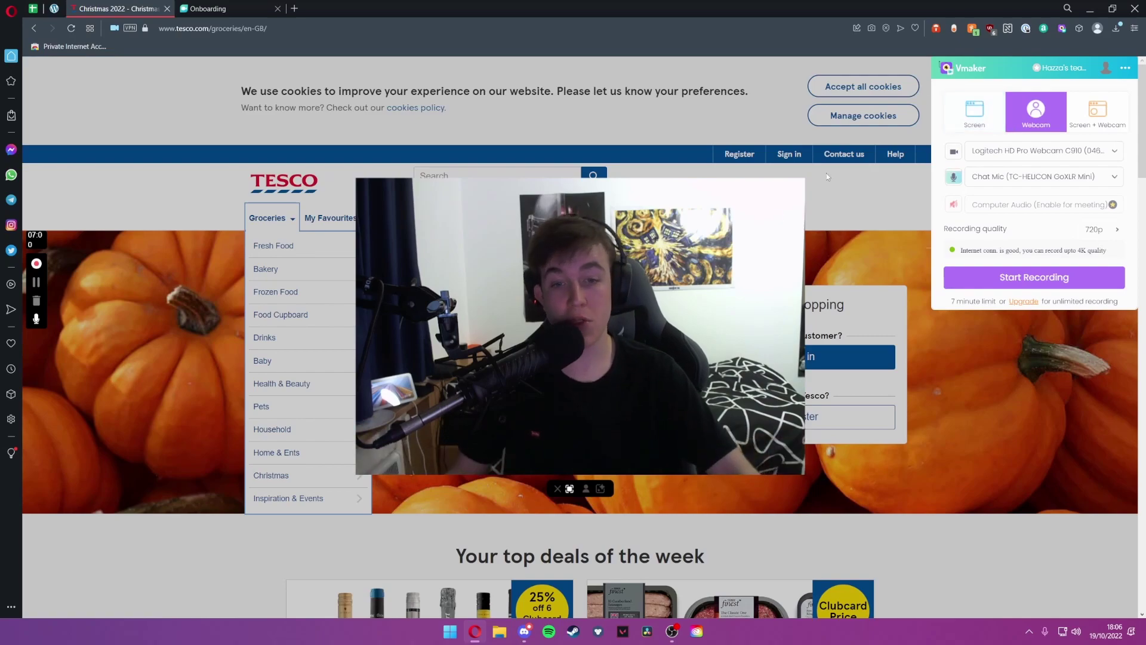
pyautogui.click(570, 490)
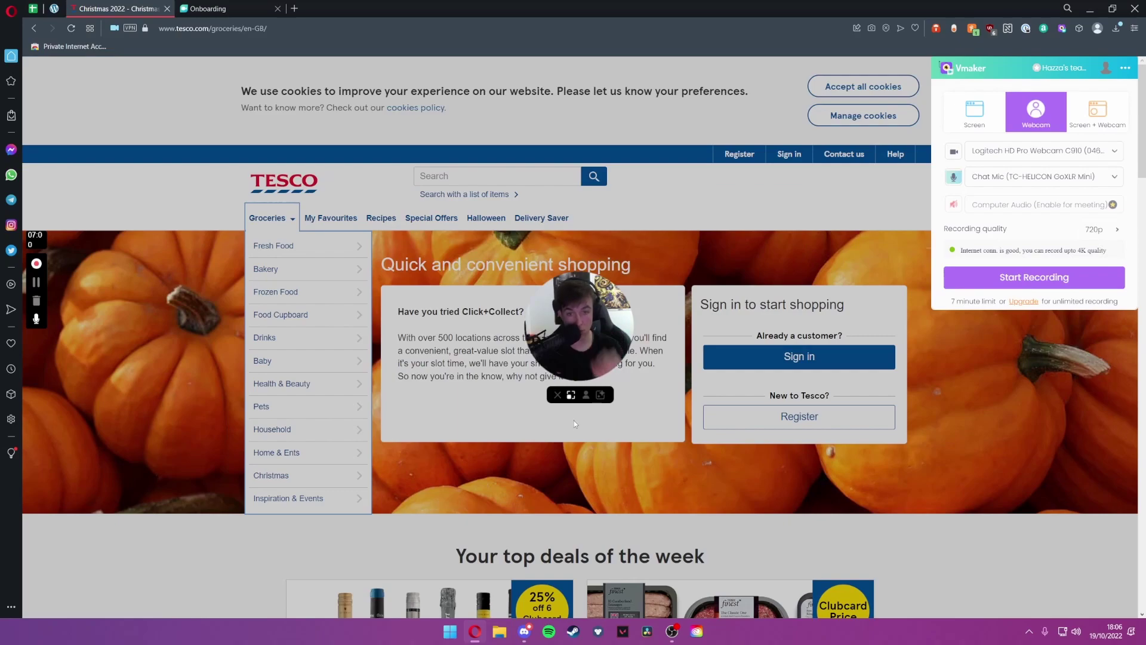
pyautogui.moveTo(582, 394); pyautogui.dragTo(1017, 555)
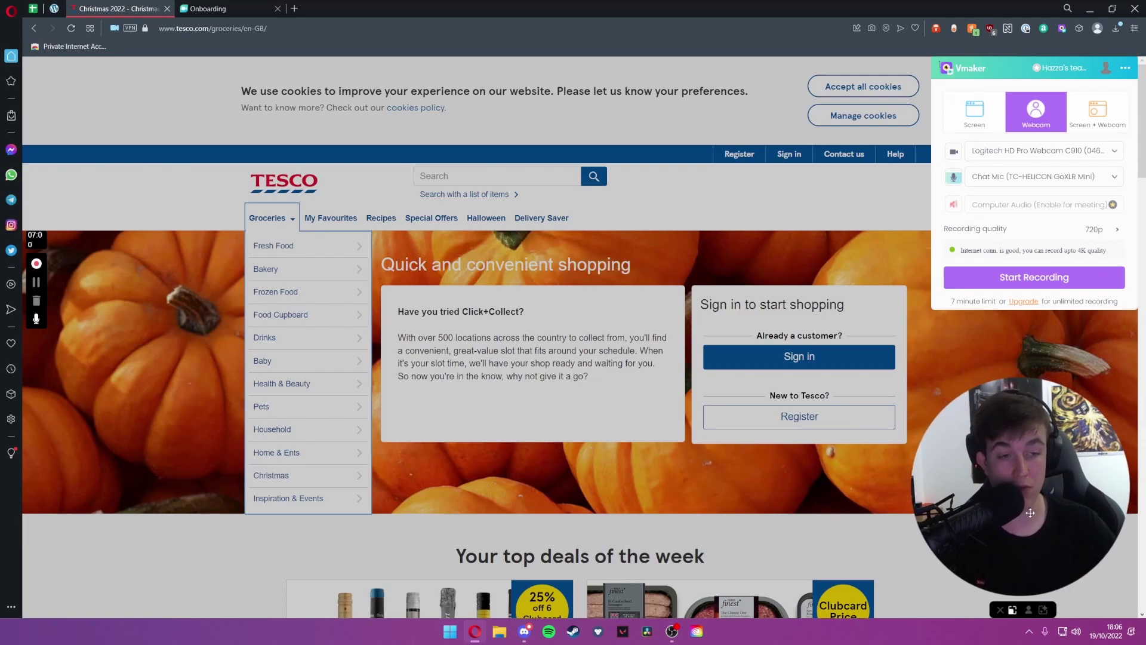
pyautogui.click(1021, 615)
pyautogui.moveTo(580, 401); pyautogui.dragTo(720, 374)
# Step: Try the Screen and Webcam recording modes and settle on Screen + Webcam
pyautogui.click(974, 109)
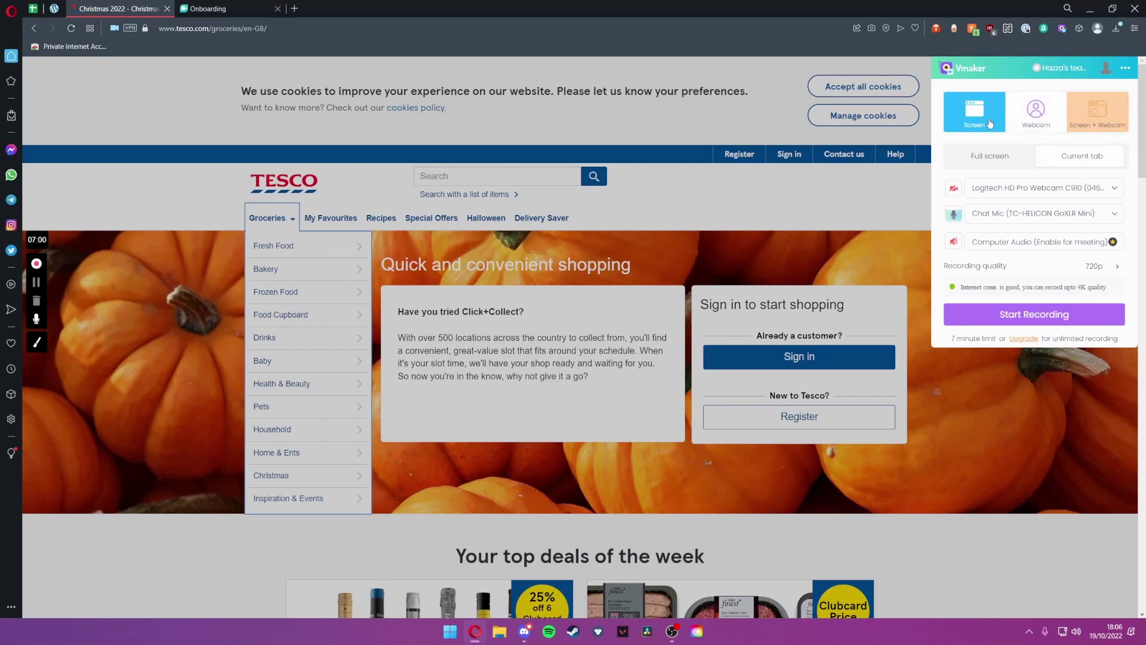
pyautogui.click(1100, 118)
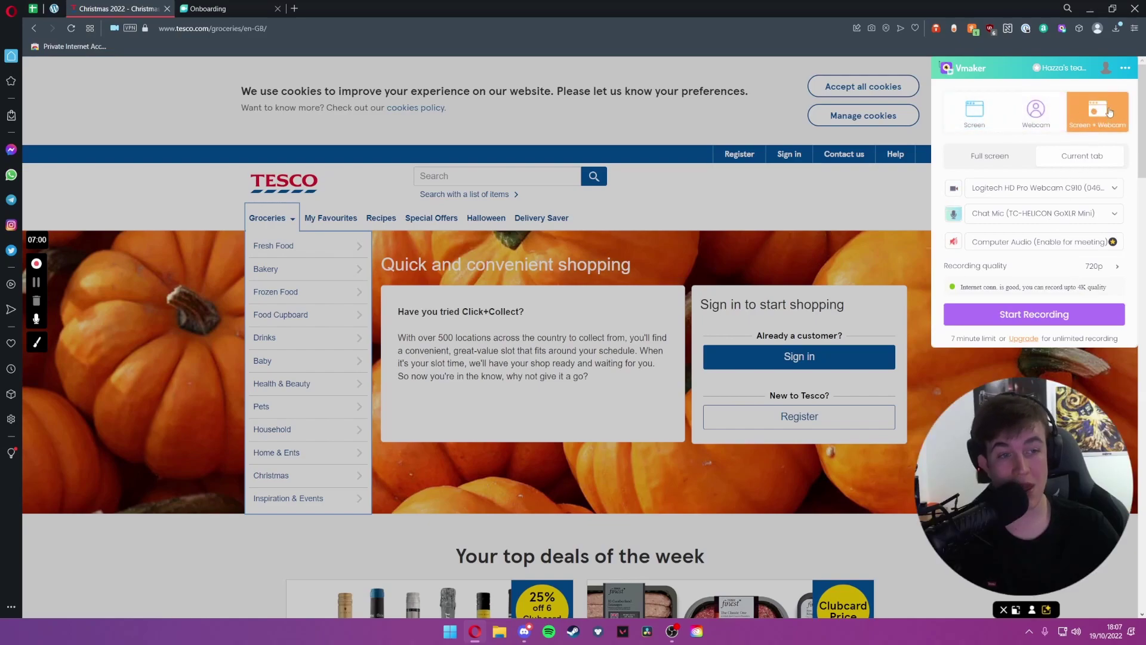
pyautogui.moveTo(1013, 480); pyautogui.dragTo(1013, 482)
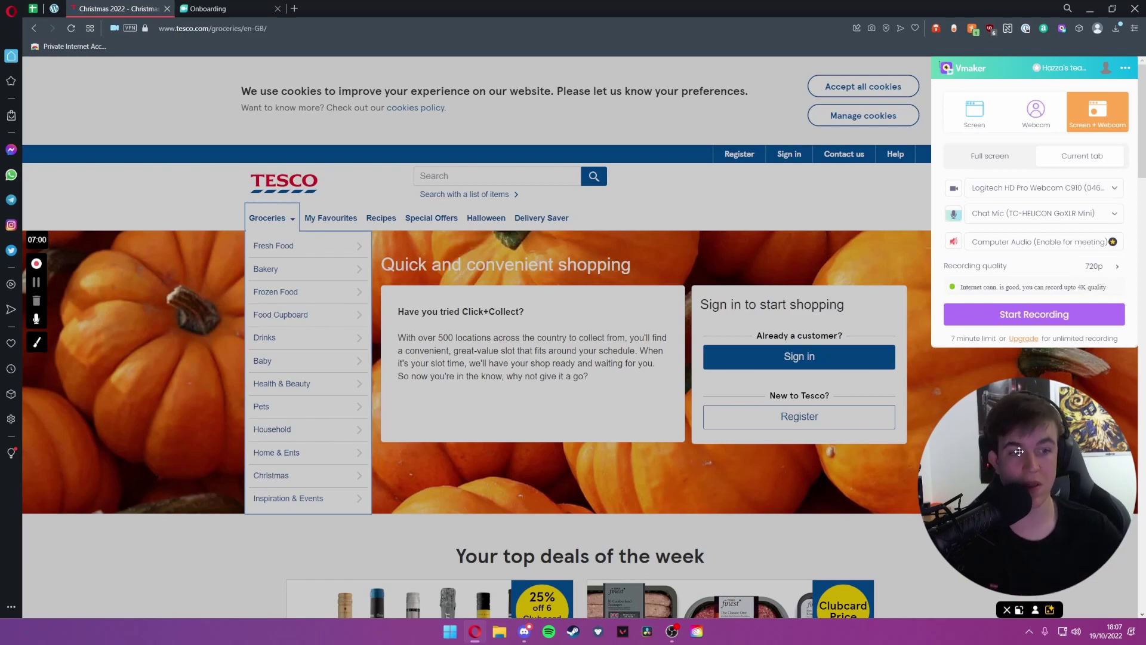
pyautogui.click(965, 122)
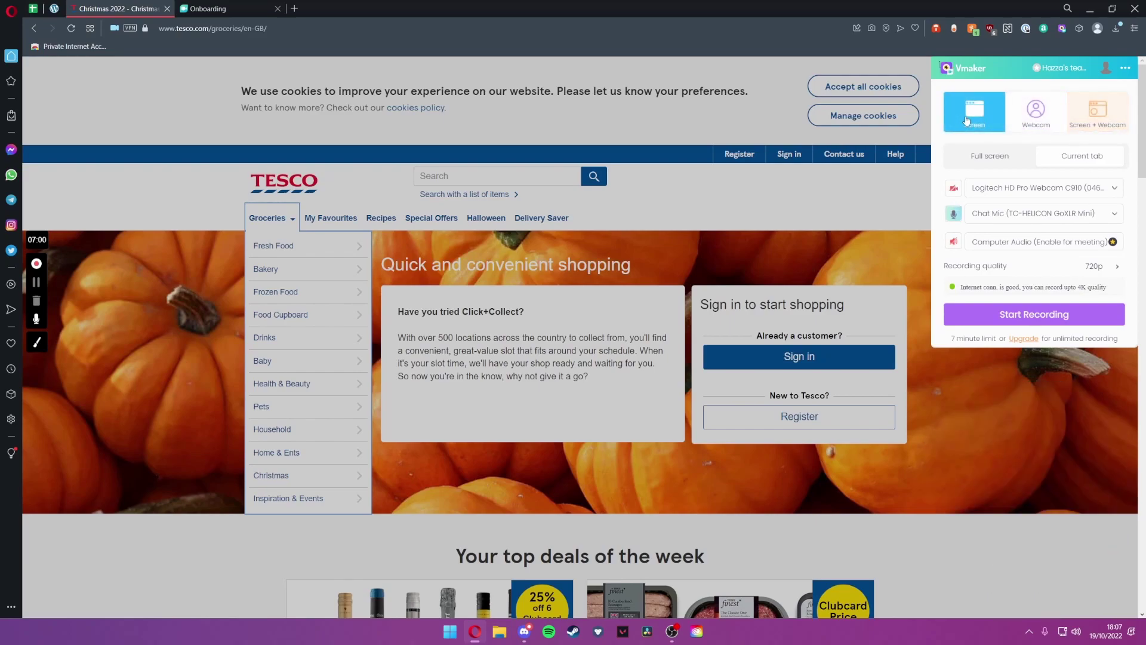
pyautogui.click(1029, 122)
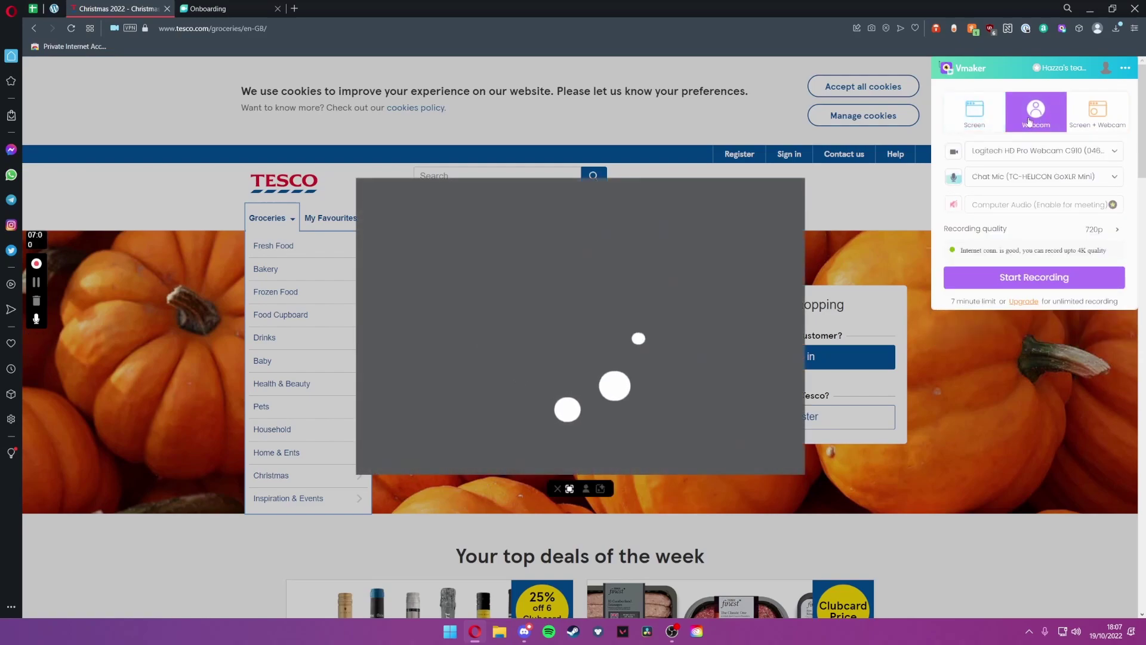
pyautogui.click(1089, 125)
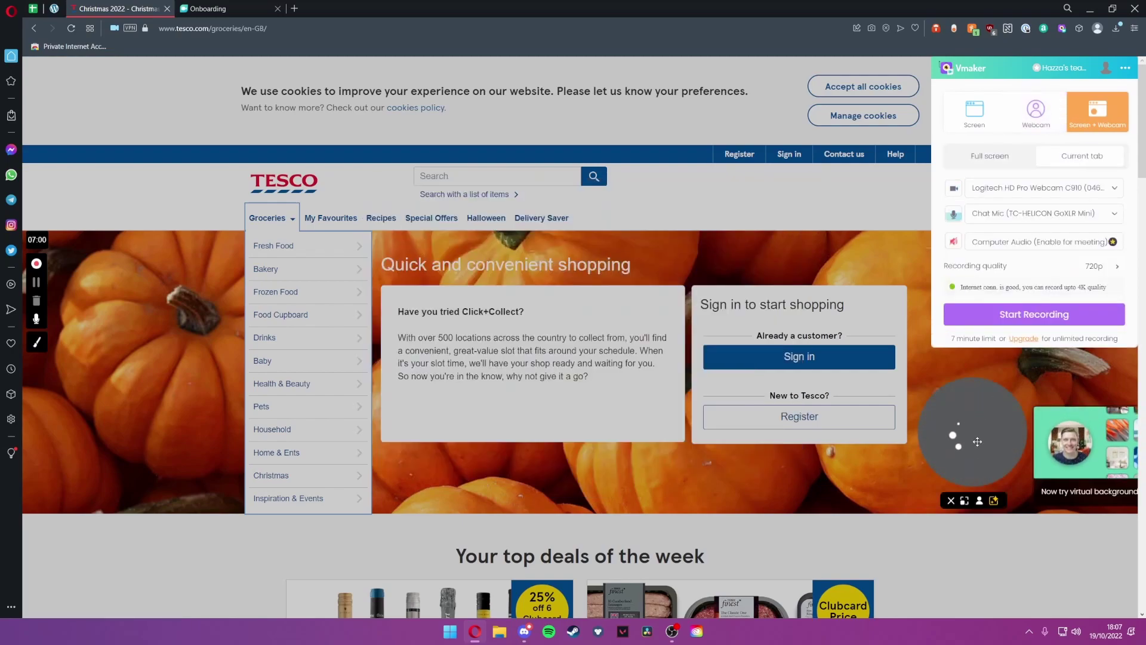
# Step: Enlarge the camera bubble and toggle the camera image off and back on
pyautogui.click(965, 501)
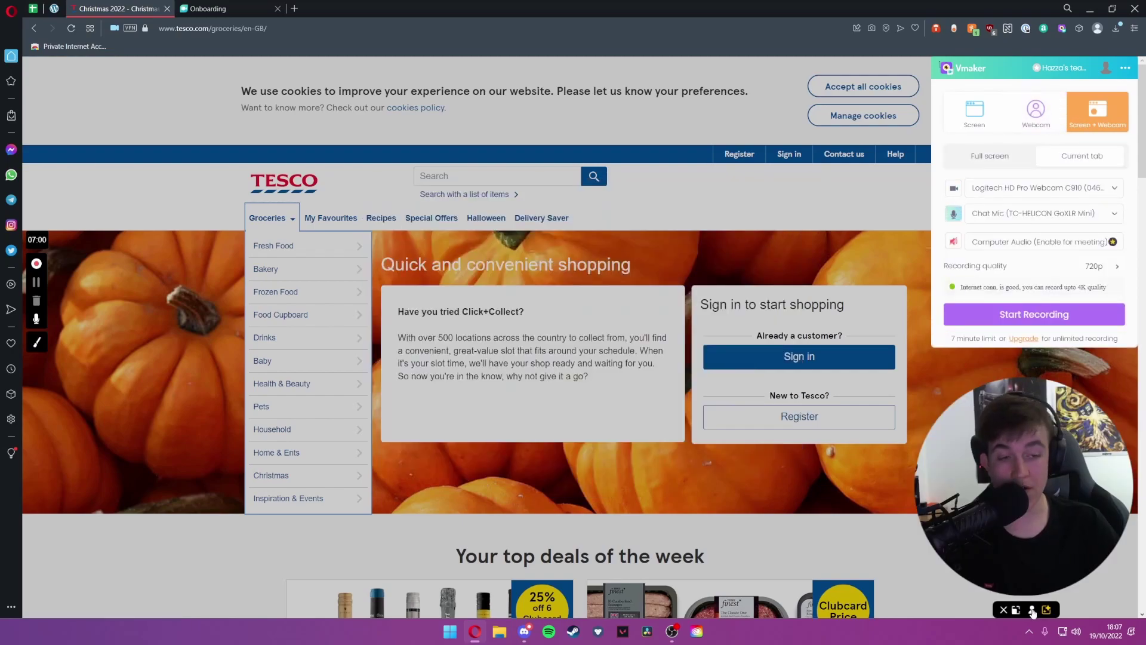
pyautogui.click(1032, 609)
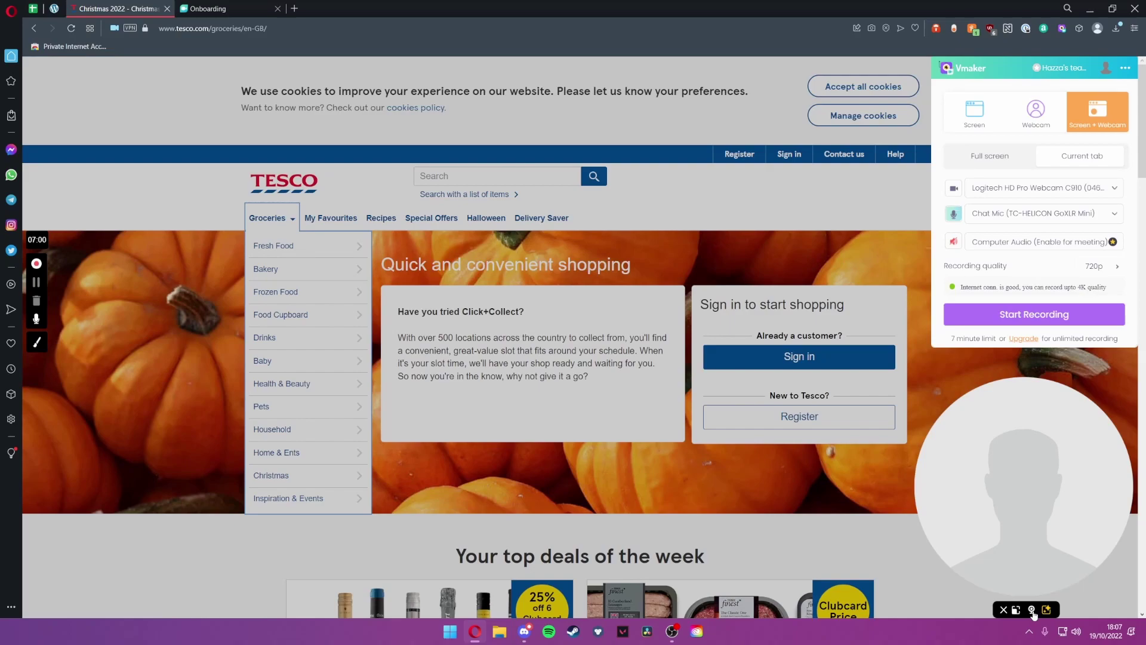
pyautogui.click(1032, 610)
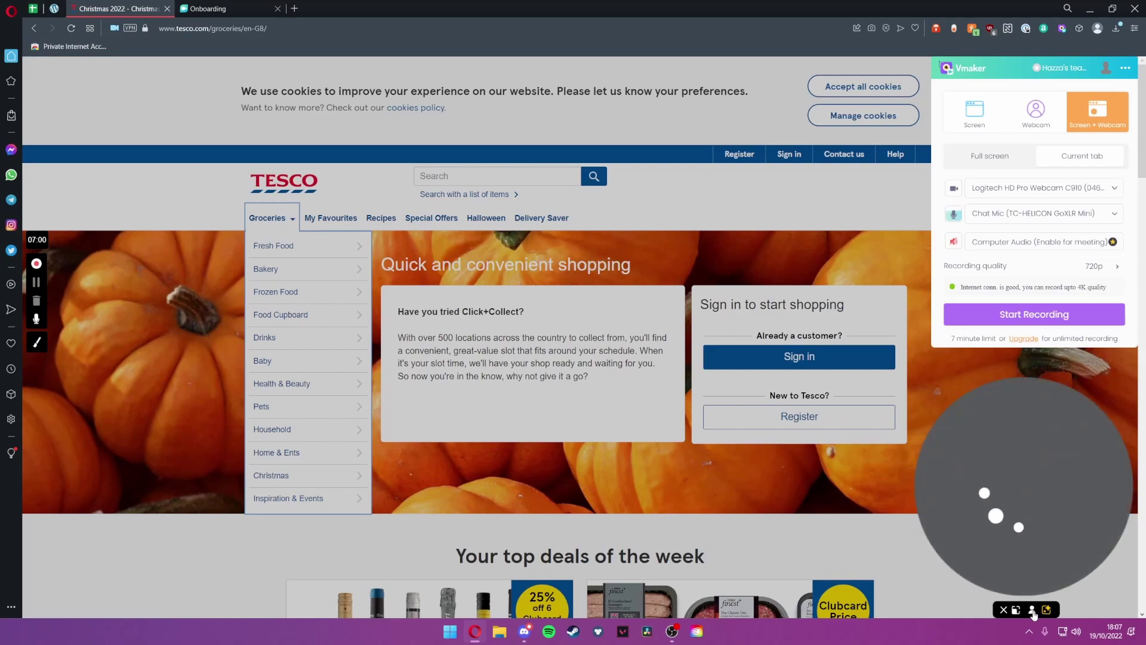
# Step: Open the camera effects, browse the virtual backgrounds and try to apply the dark room background
pyautogui.click(1046, 610)
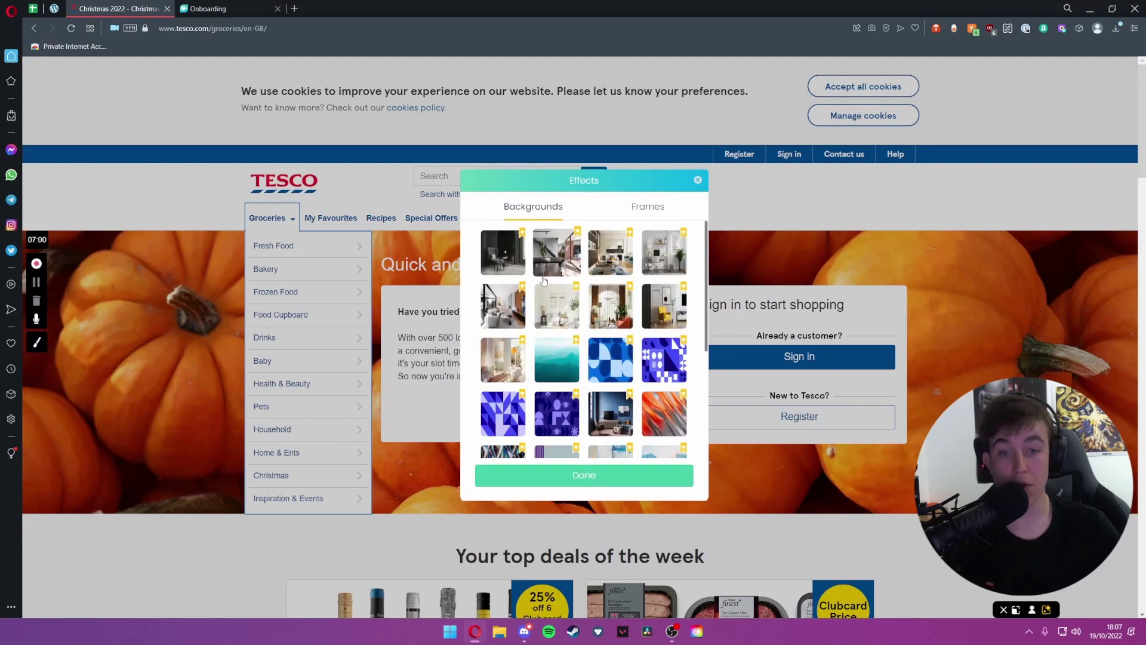
pyautogui.scroll(-3, 544, 281)
pyautogui.scroll(3, 548, 290)
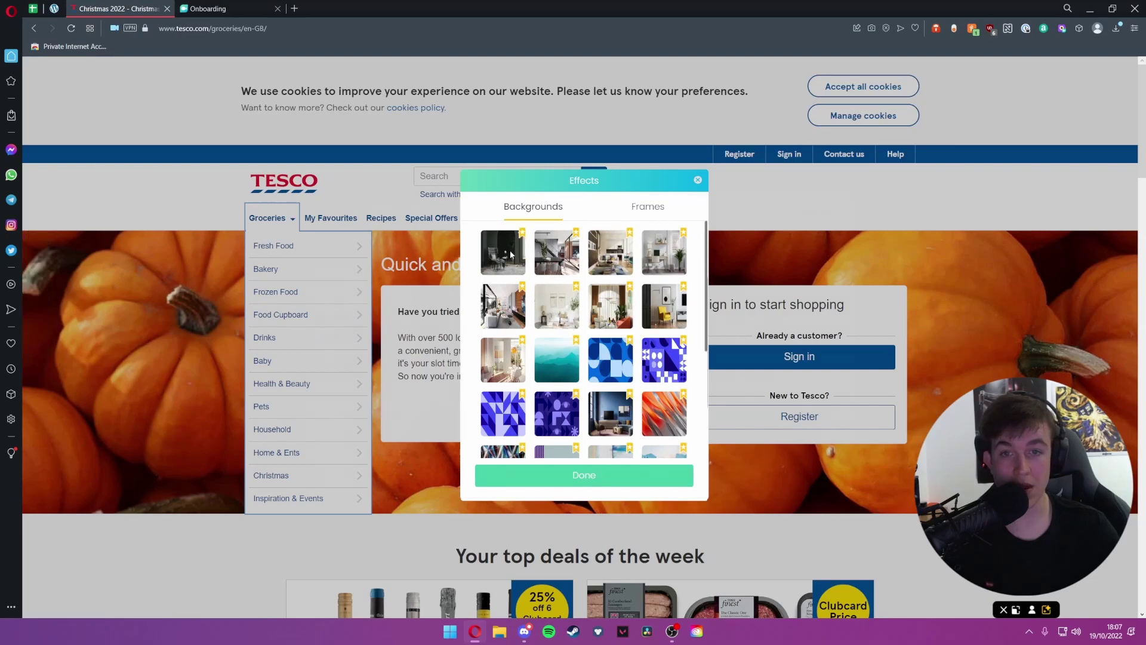
pyautogui.click(510, 254)
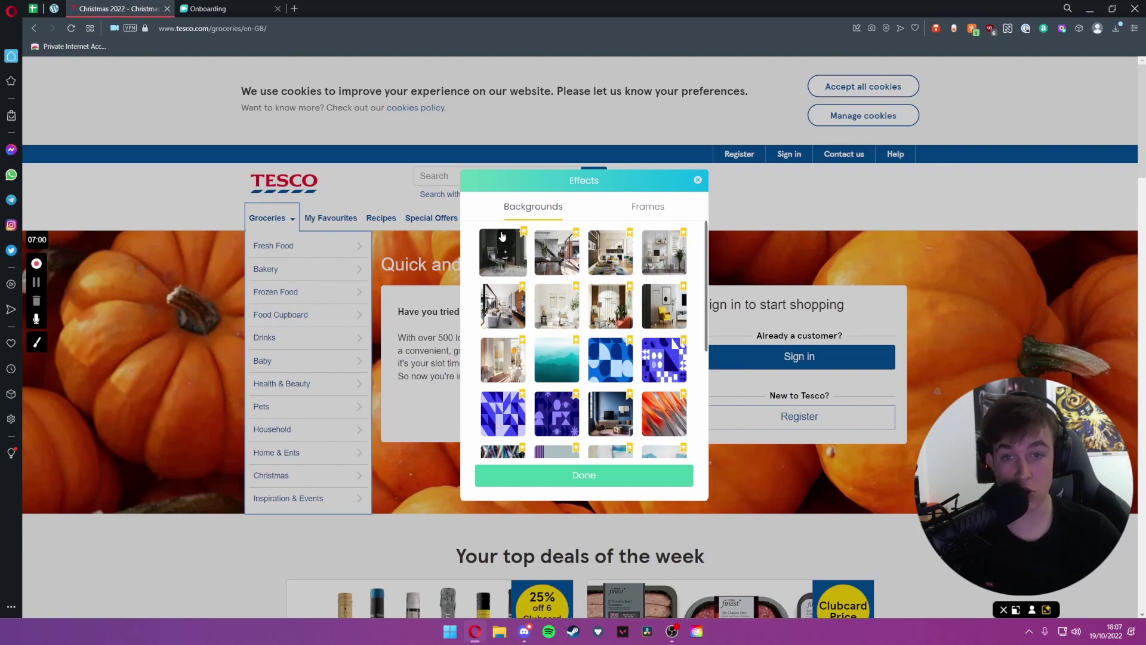
# Step: Try the hexagon, square and rectangle camera frames, apply the wide rounded one and move the camera preview lower on the page
pyautogui.click(642, 209)
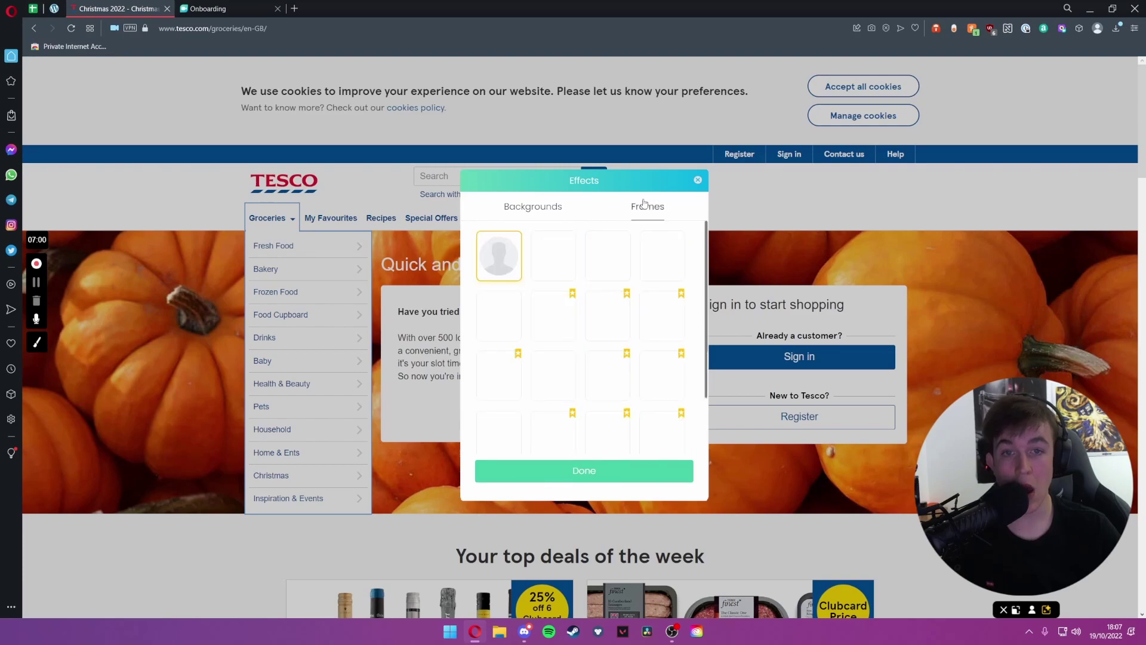
pyautogui.click(494, 323)
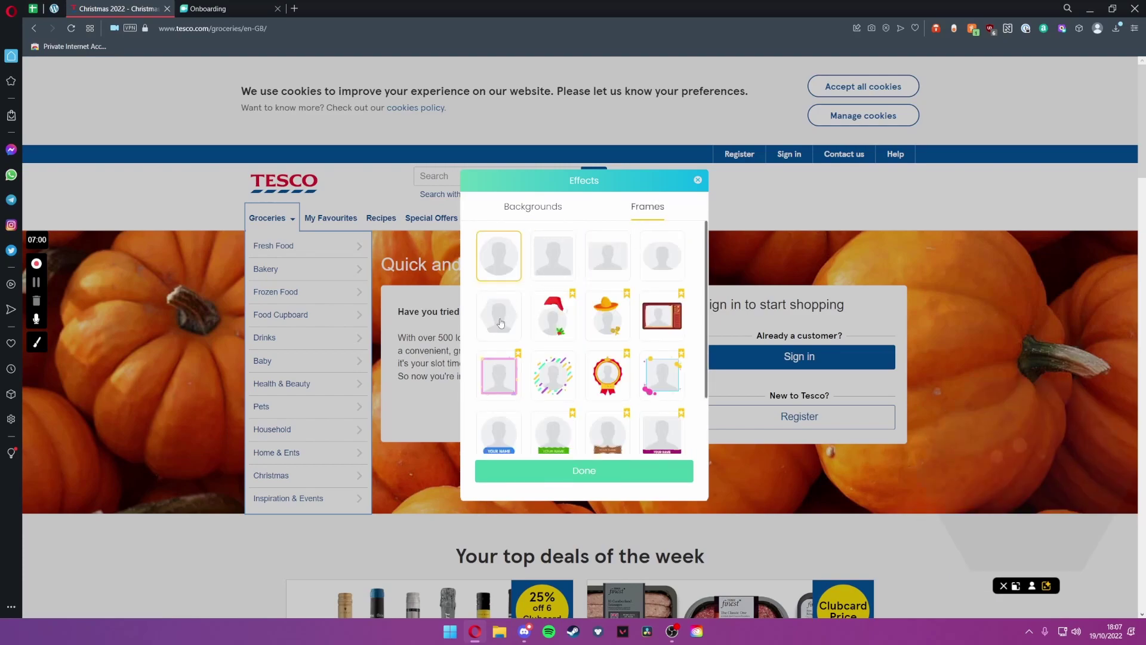
pyautogui.click(552, 265)
pyautogui.click(611, 261)
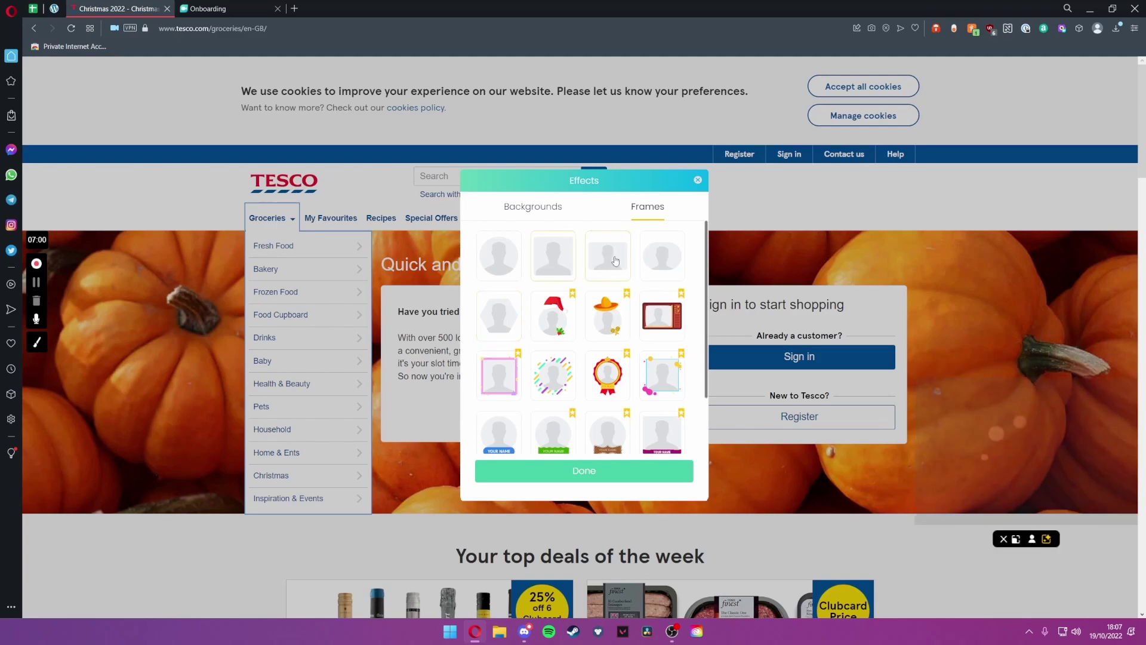
pyautogui.click(674, 264)
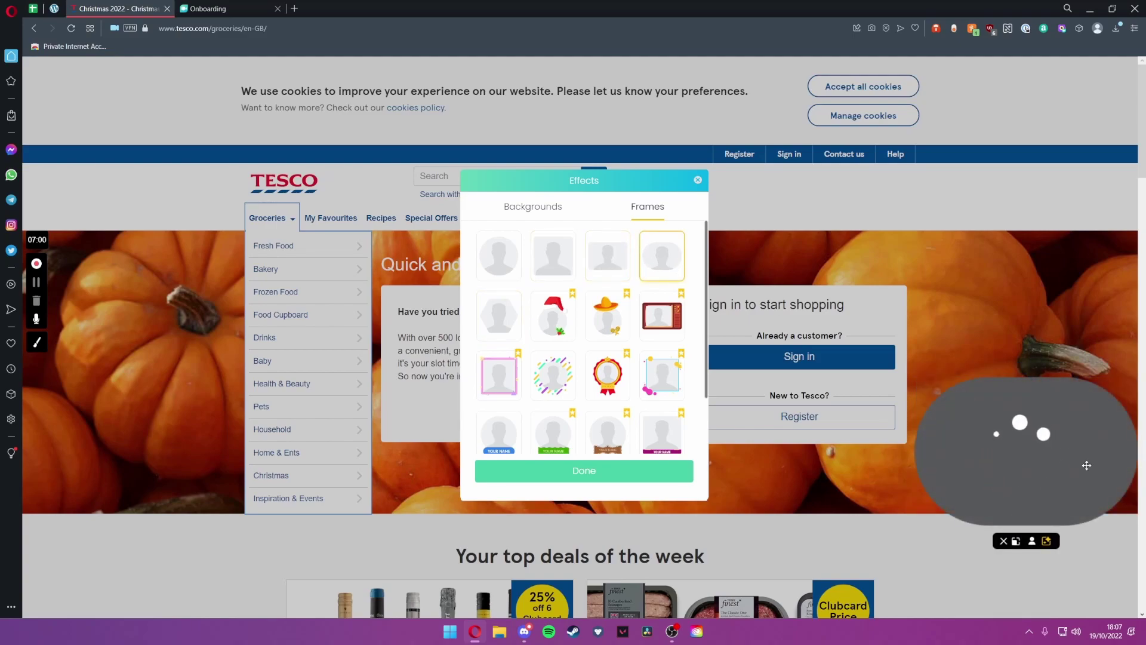
pyautogui.moveTo(1077, 461); pyautogui.dragTo(1073, 528)
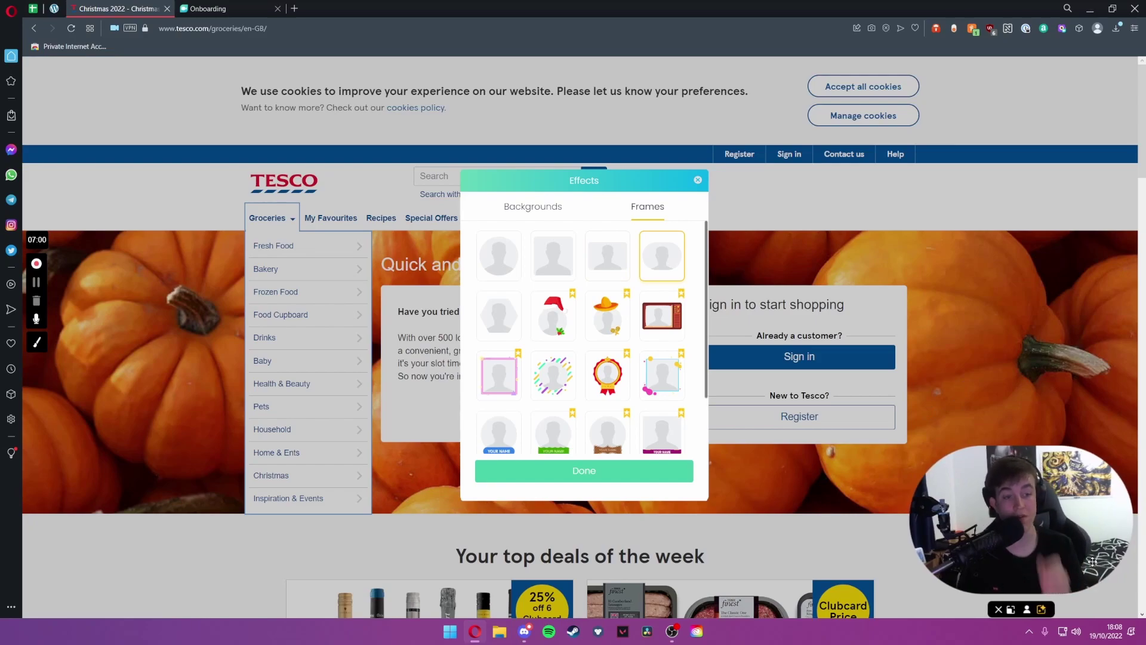
# Step: Try the coloured-stripes camera frame, choose the circular frame with the blue name banner and set its frame text to Opulent
pyautogui.click(558, 382)
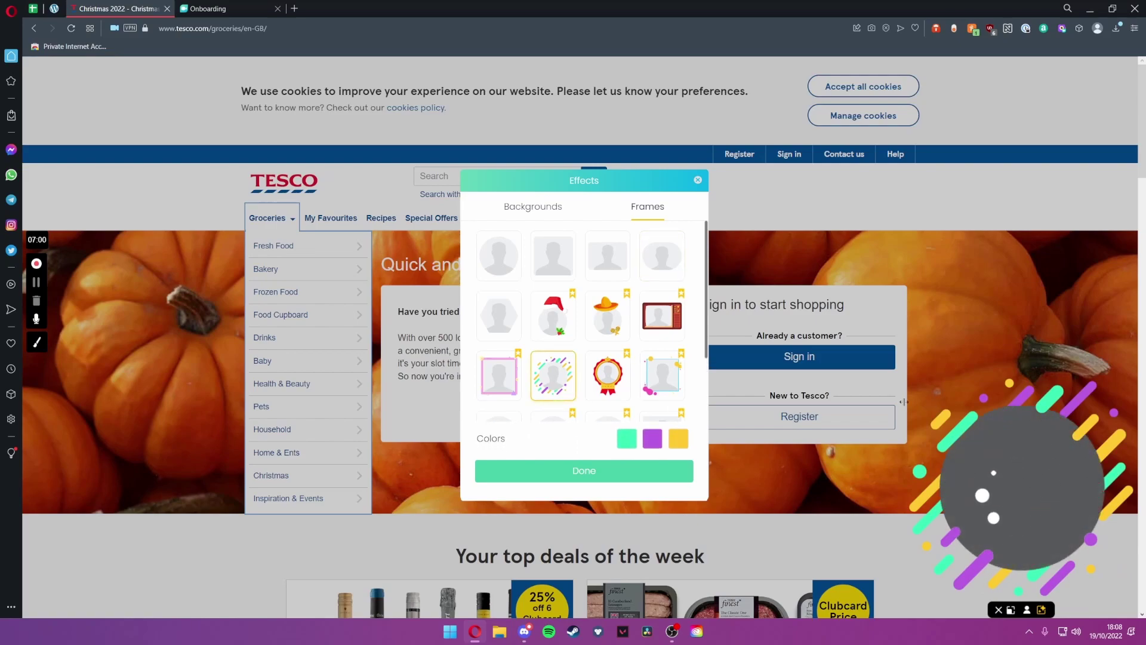
pyautogui.scroll(-2, 582, 317)
pyautogui.click(500, 330)
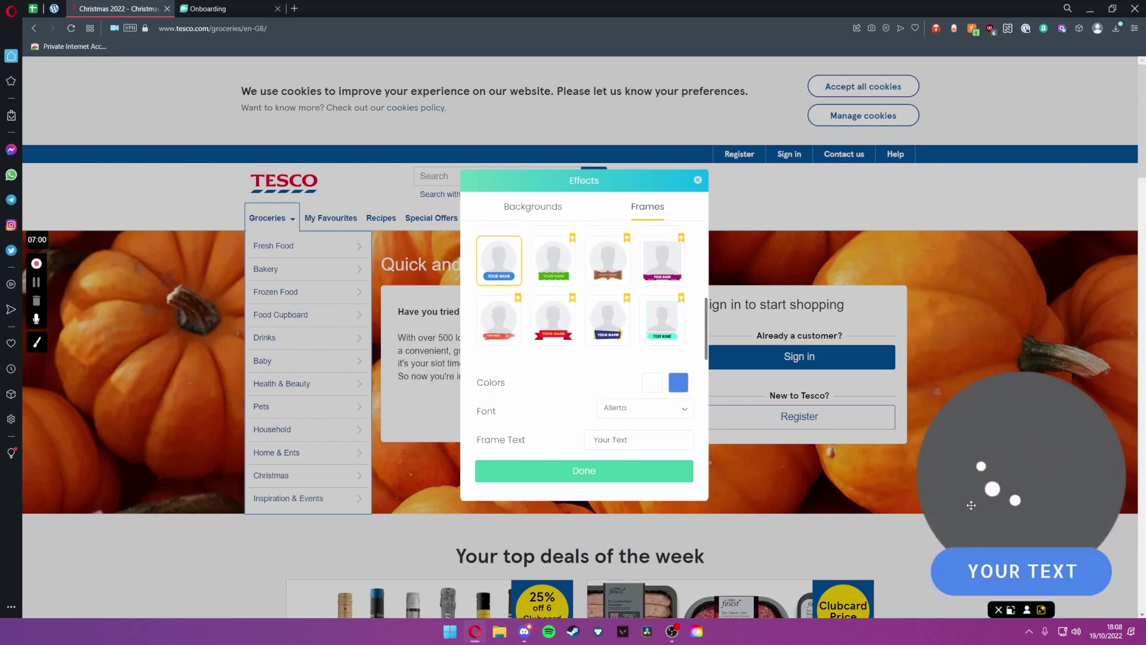
pyautogui.scroll(-2, 527, 395)
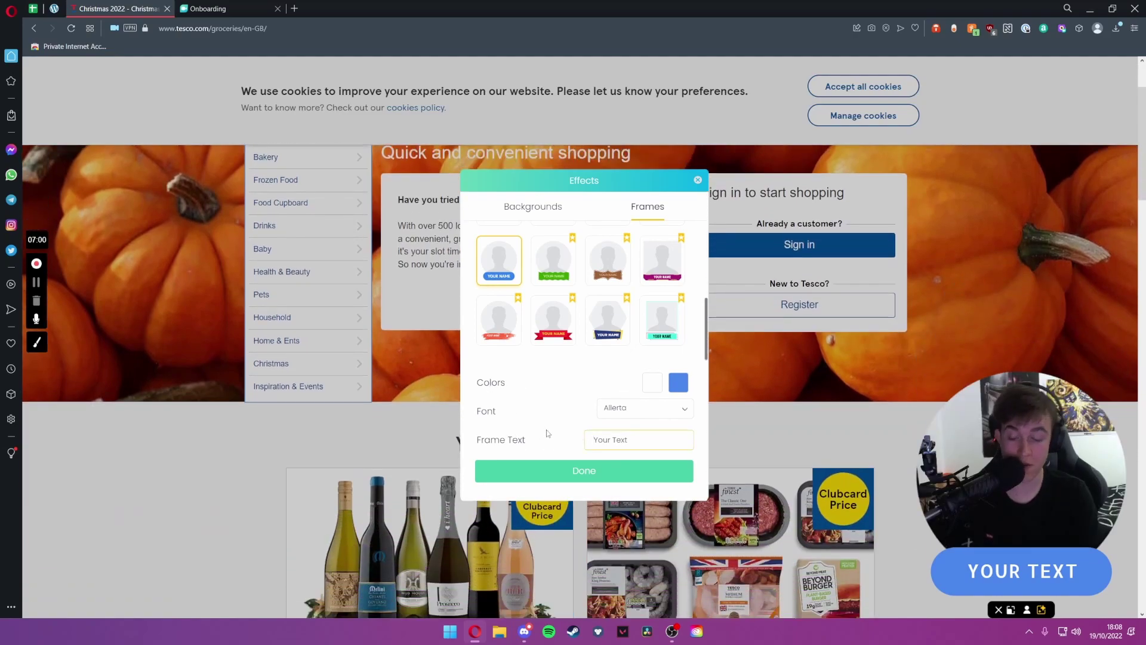
pyautogui.write('opulent Tools')
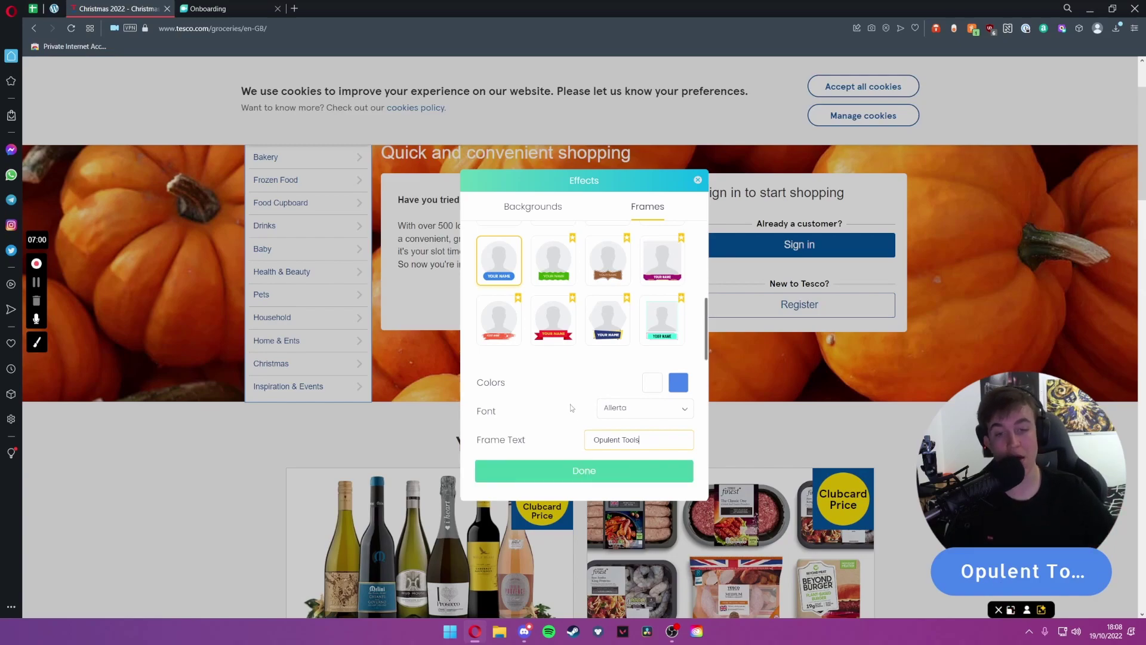
pyautogui.press('BackSpace')
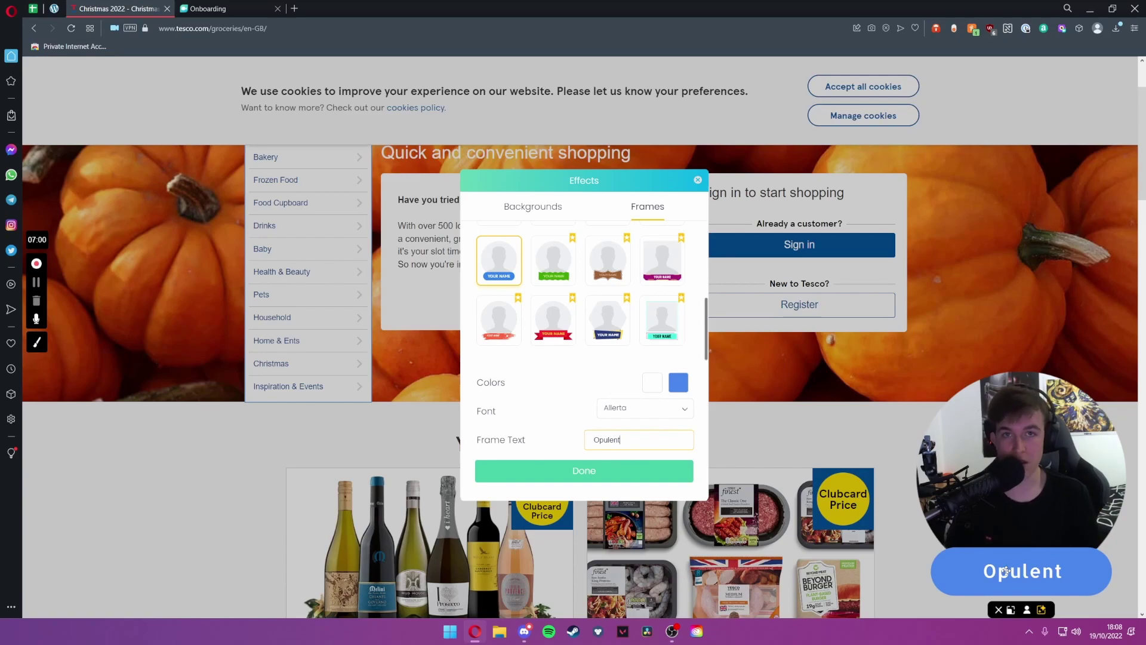
pyautogui.click(698, 180)
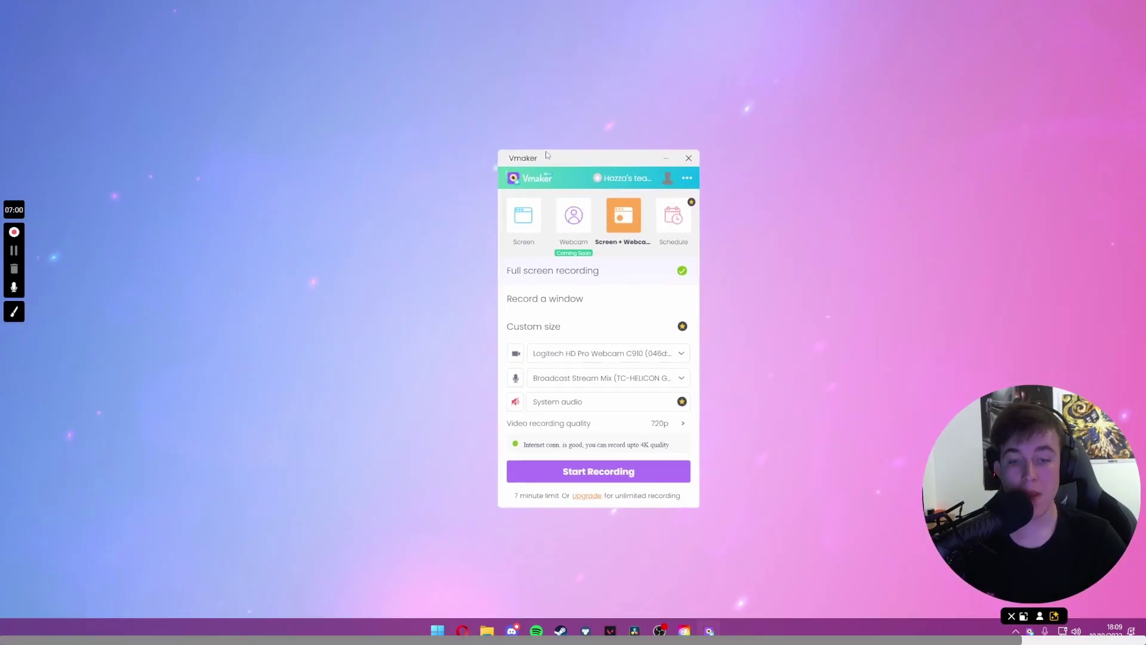
# Step: In the Vmaker desktop app, try the Schedule and Screen recording modes and return to Screen + Webcam
pyautogui.moveTo(556, 158); pyautogui.dragTo(532, 138)
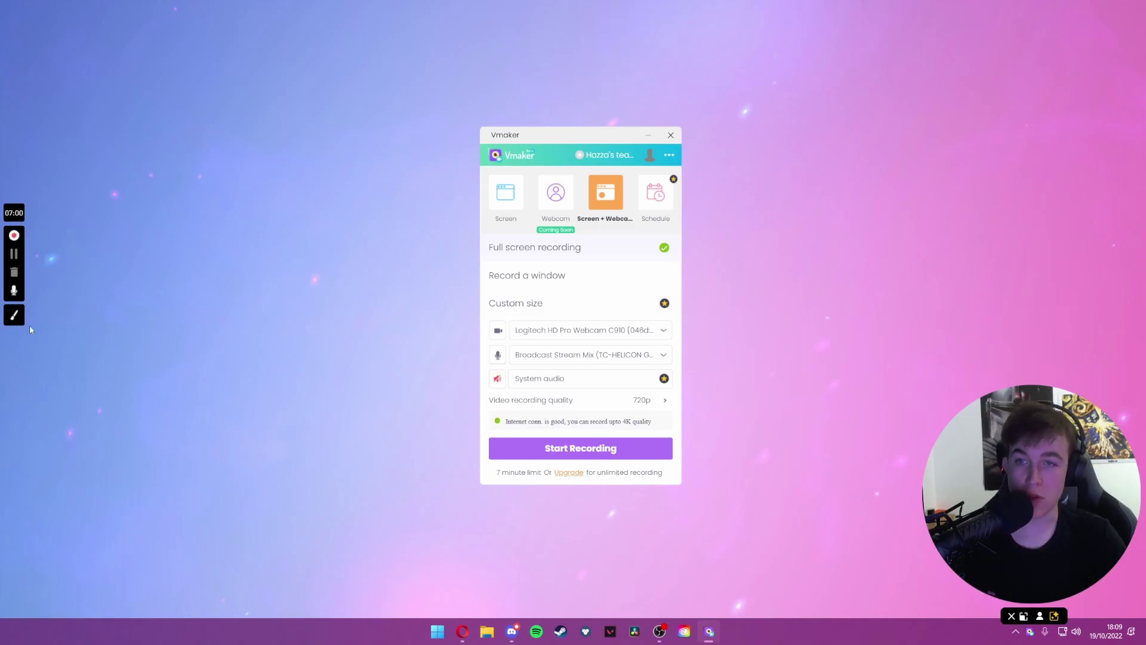
pyautogui.click(656, 197)
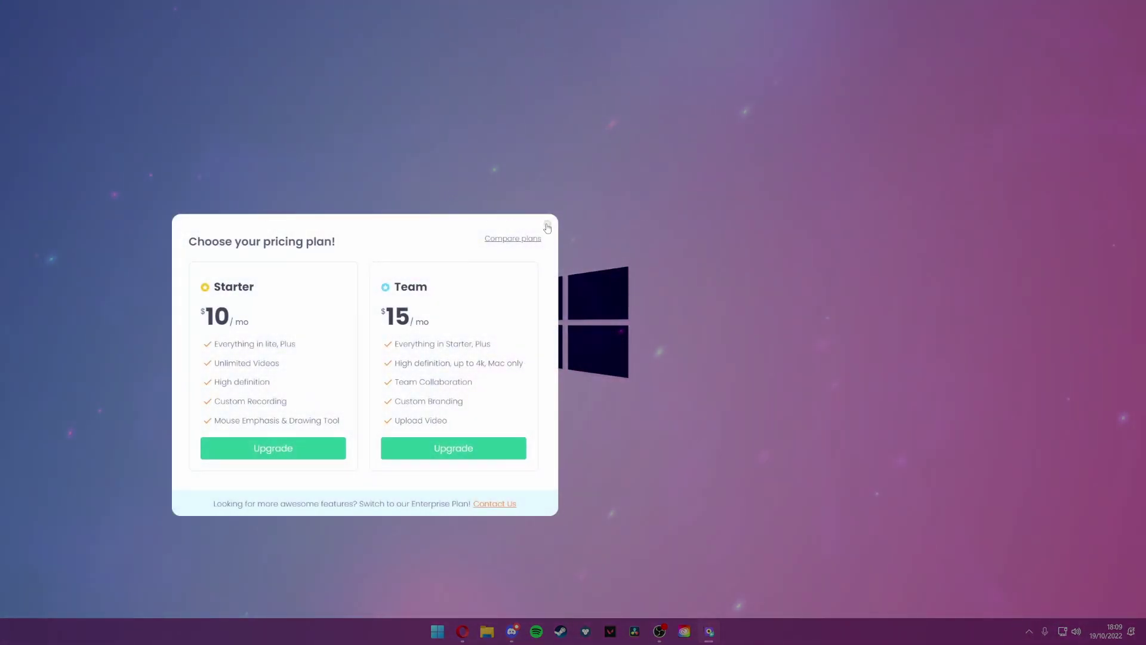
pyautogui.click(546, 225)
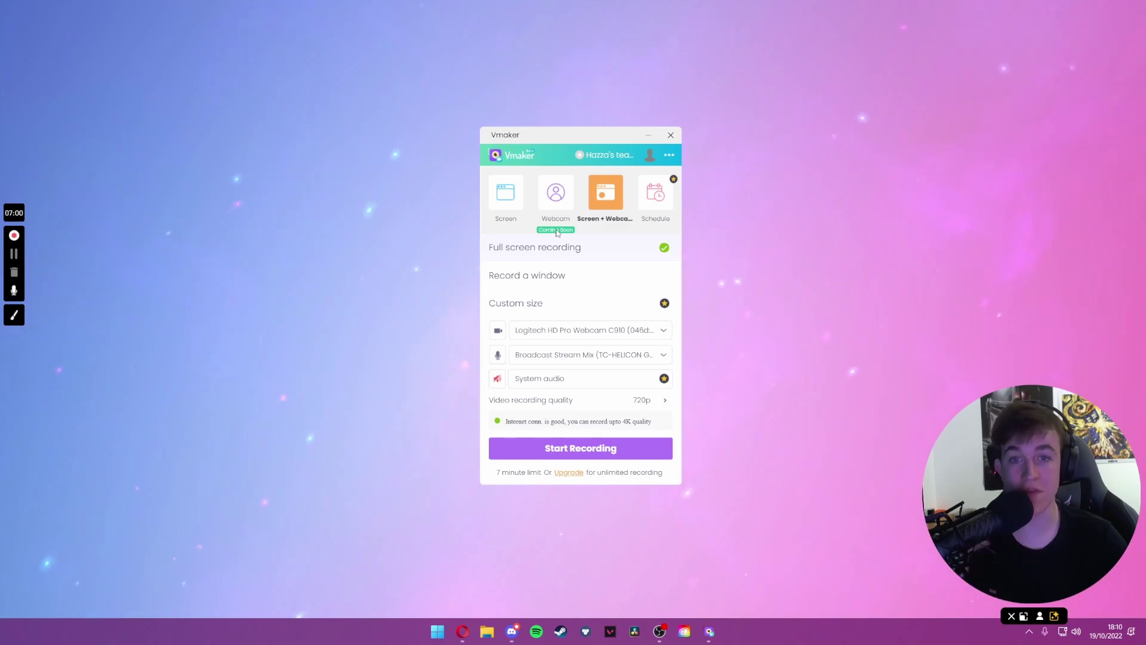
pyautogui.click(514, 199)
pyautogui.click(602, 199)
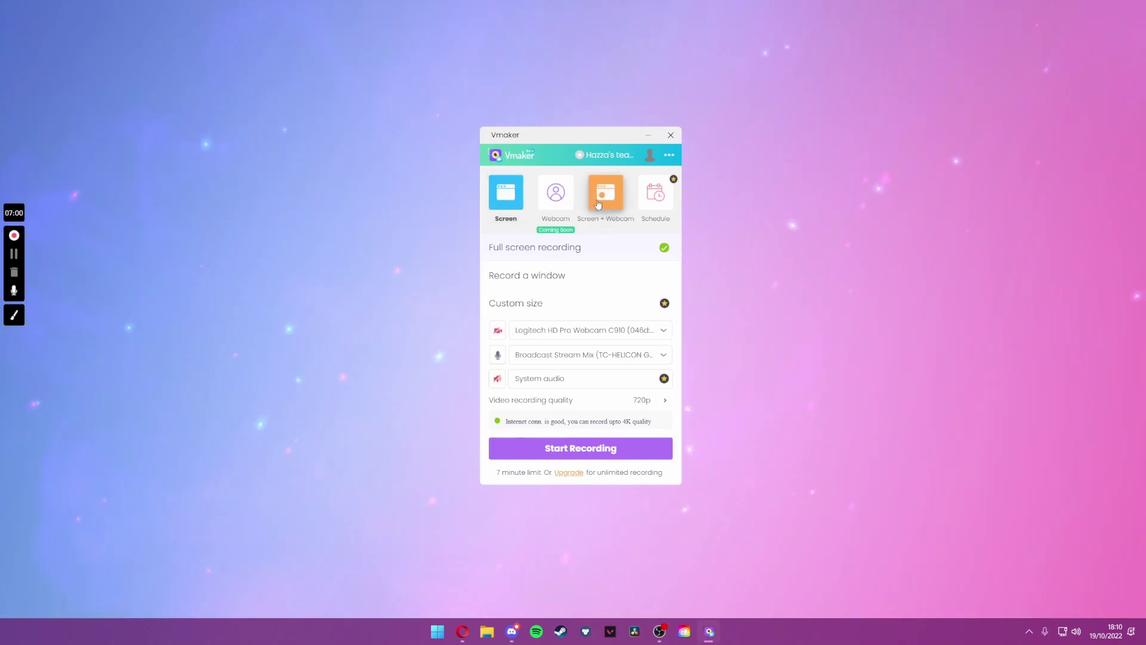